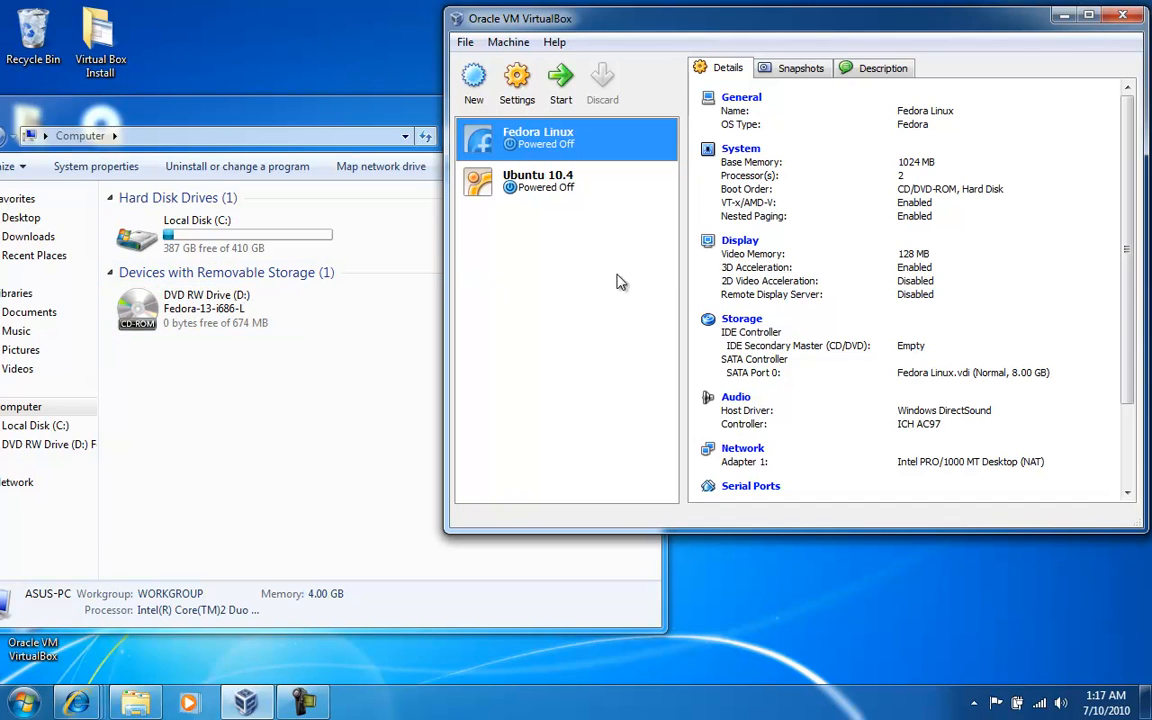
- Attach Host Drive 'D:' to the empty IDE CD/DVD device in the Fedora Linux machine's storage settings
left_click_drag(580, 30, 494, 63)
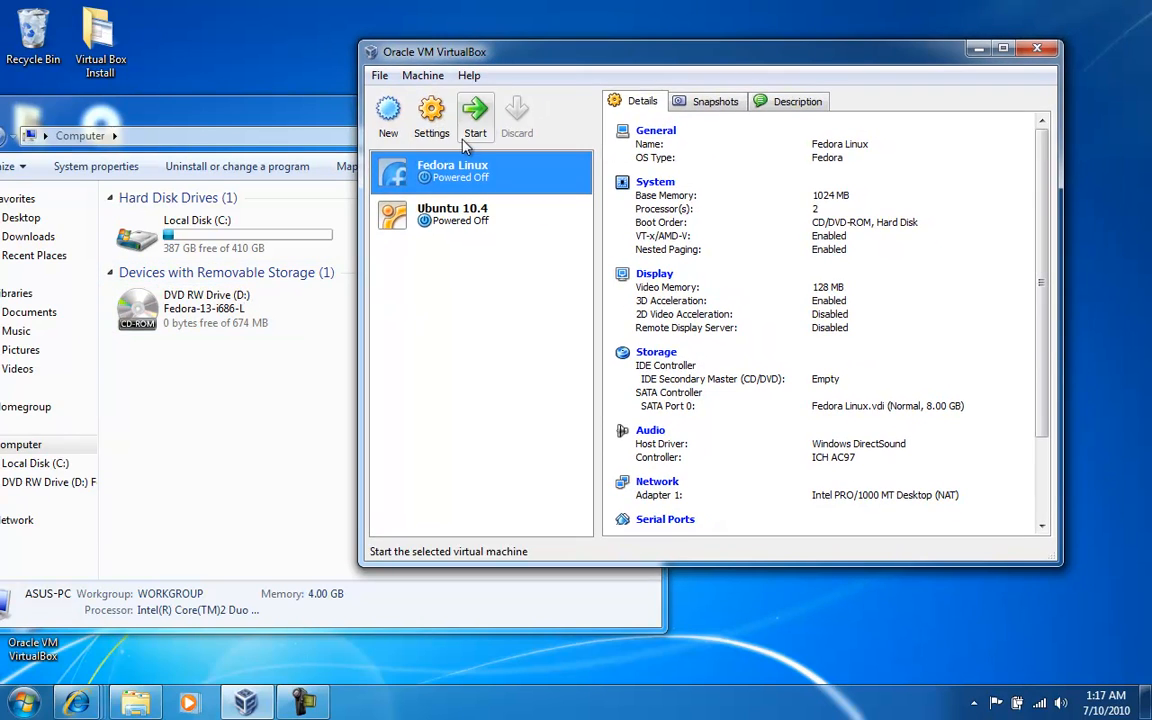
left_click(430, 118)
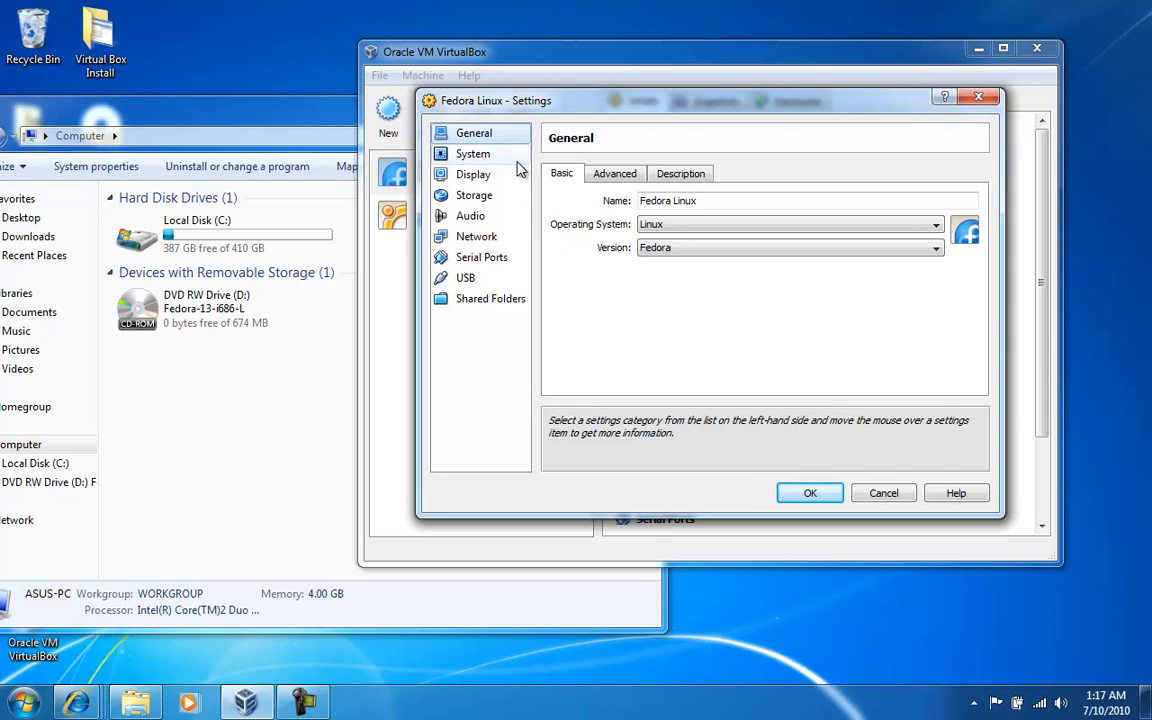
left_click(479, 198)
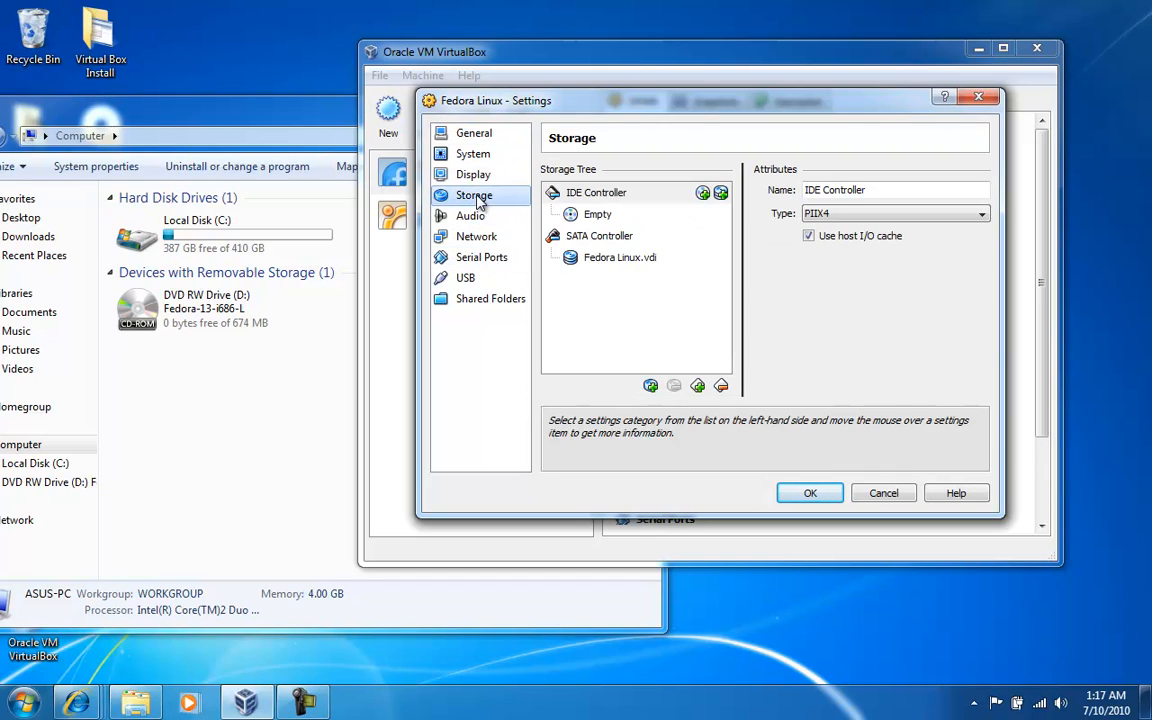
left_click(595, 218)
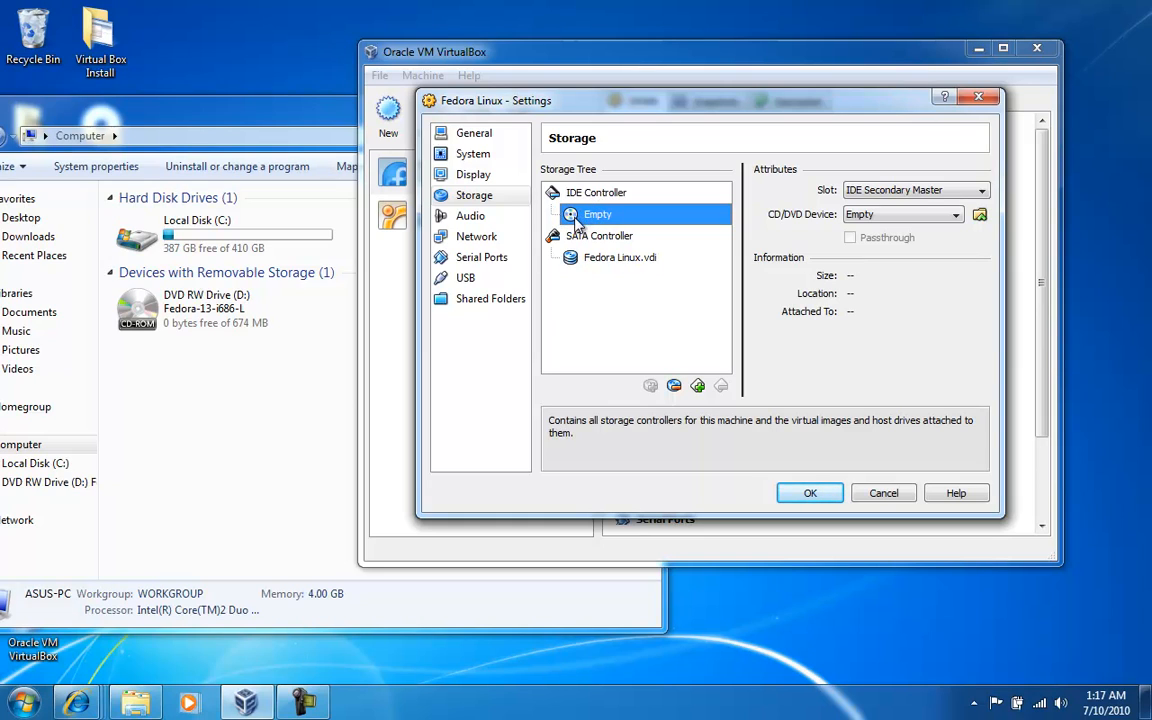
left_click(918, 190)
left_click(923, 193)
left_click(930, 215)
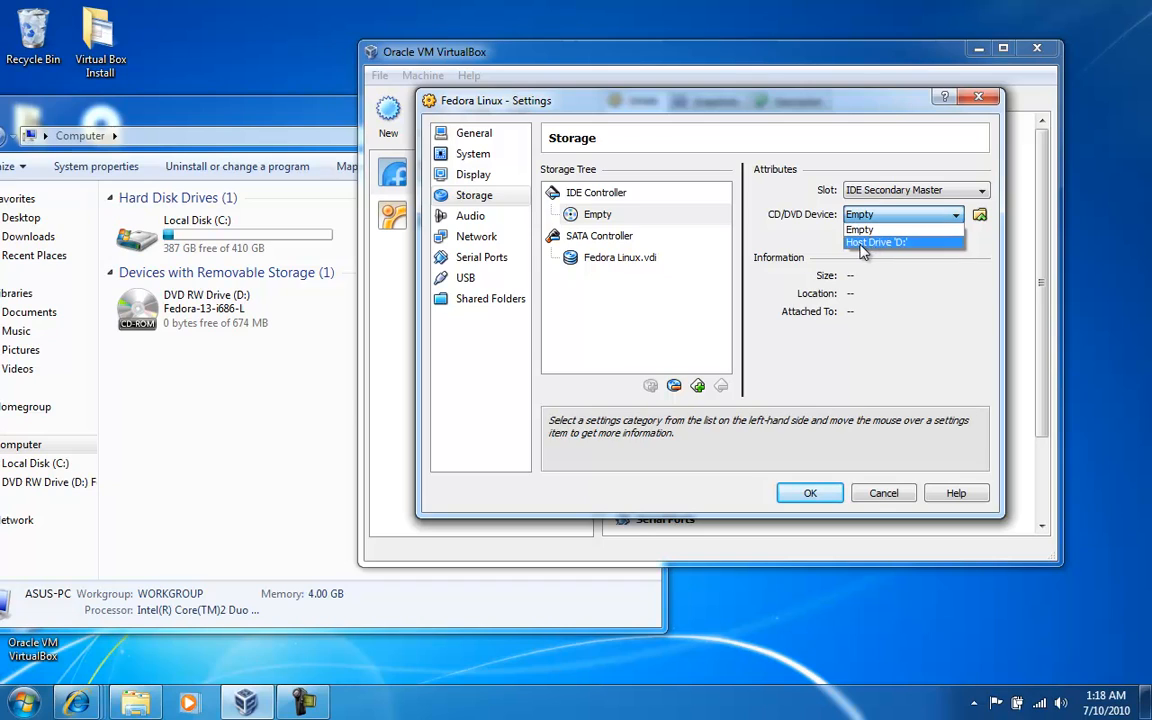
left_click(899, 243)
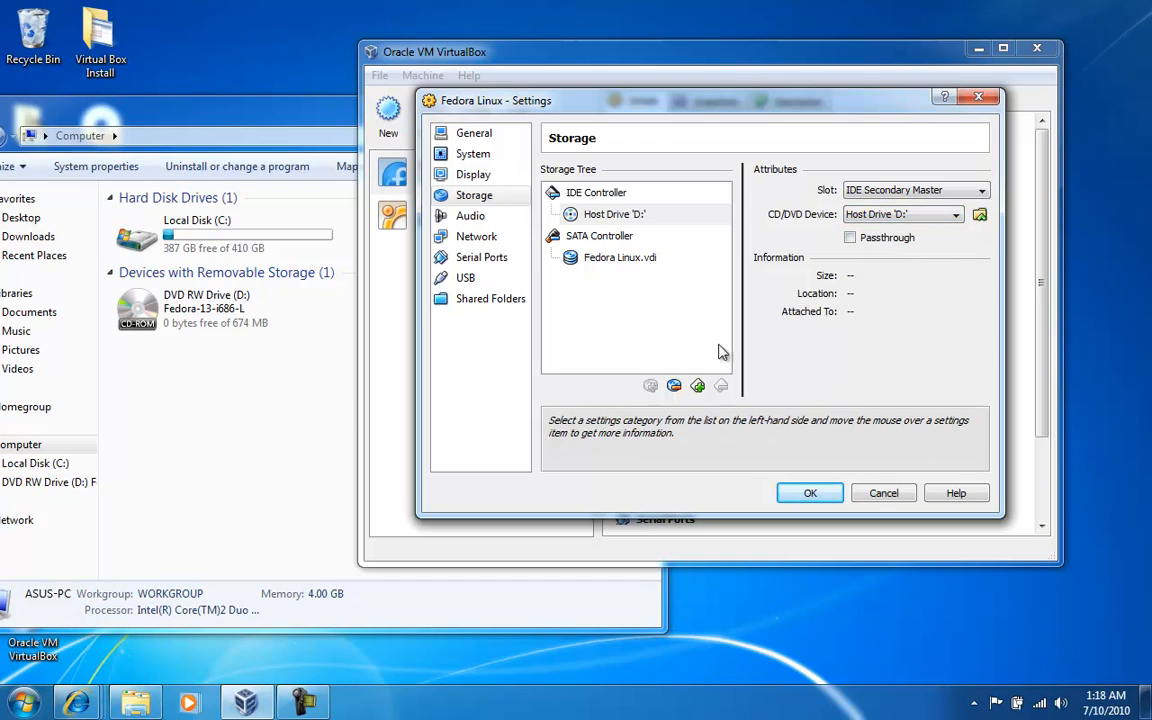
left_click(810, 494)
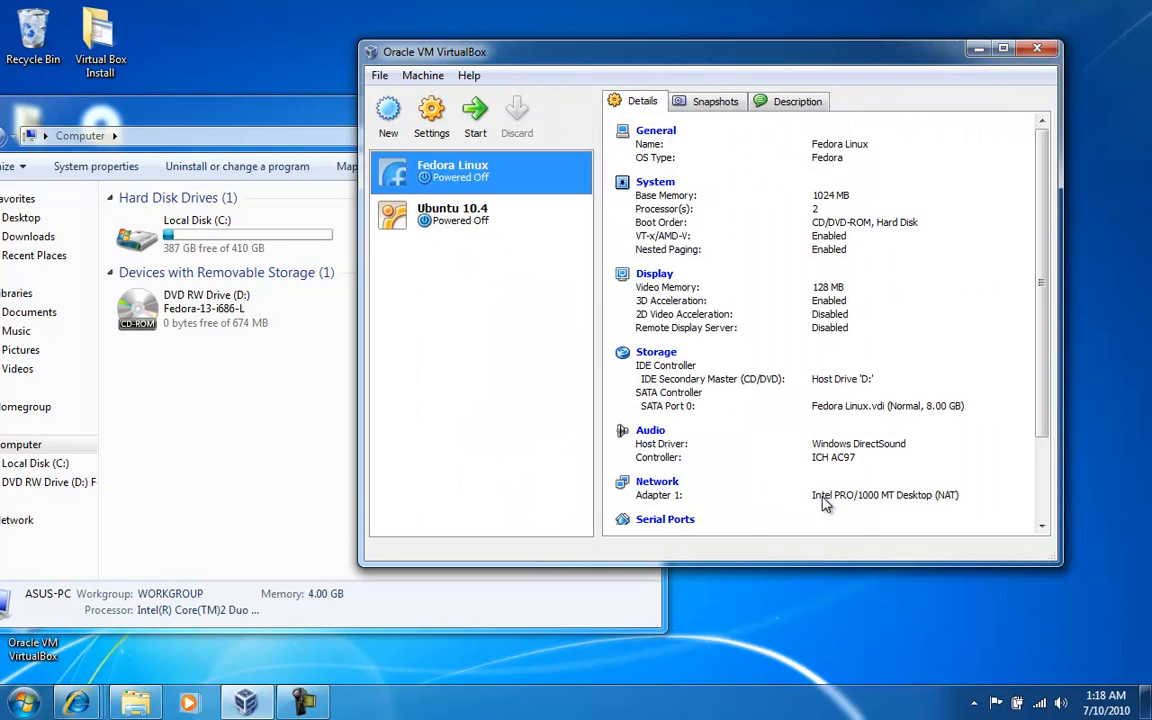
- Start the Fedora Linux virtual machine and dismiss the keyboard capture, color mode and mouse integration messages
left_click(470, 115)
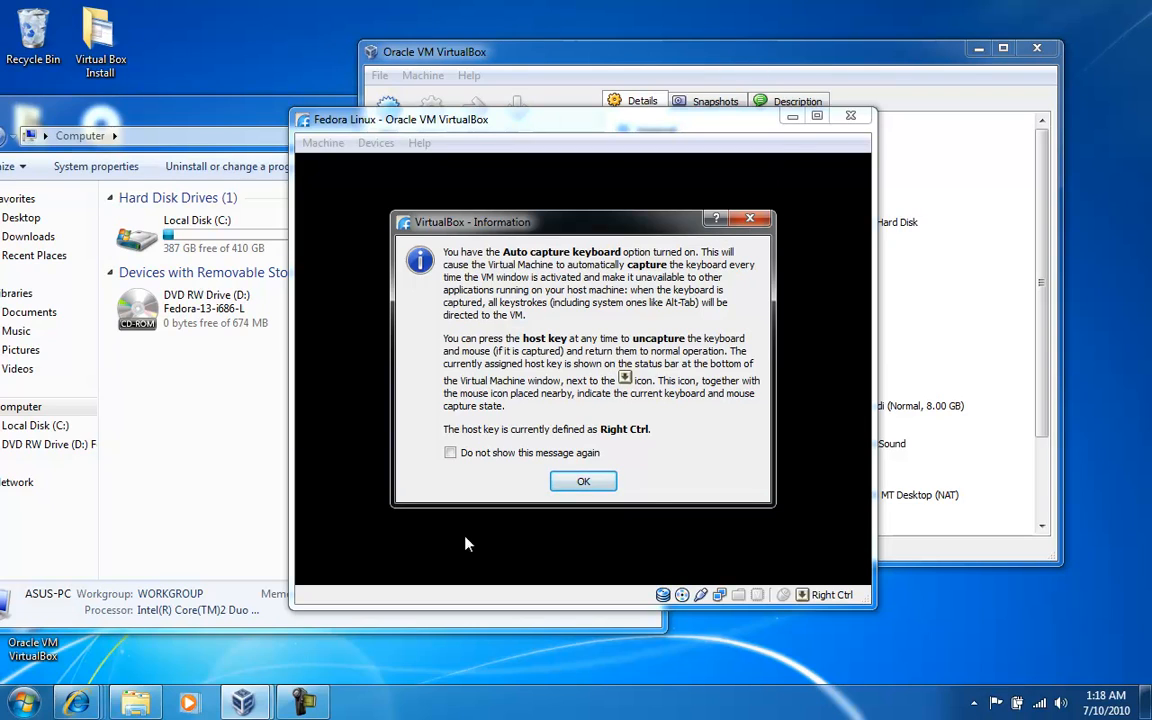
left_click(584, 484)
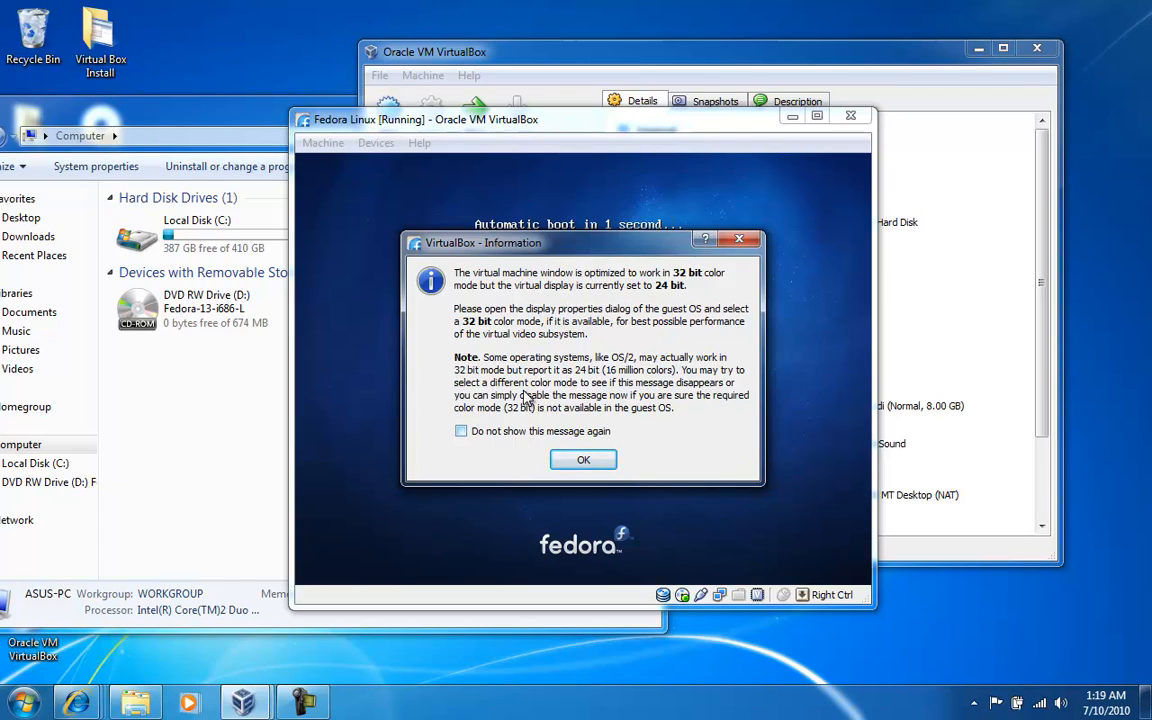
left_click(584, 461)
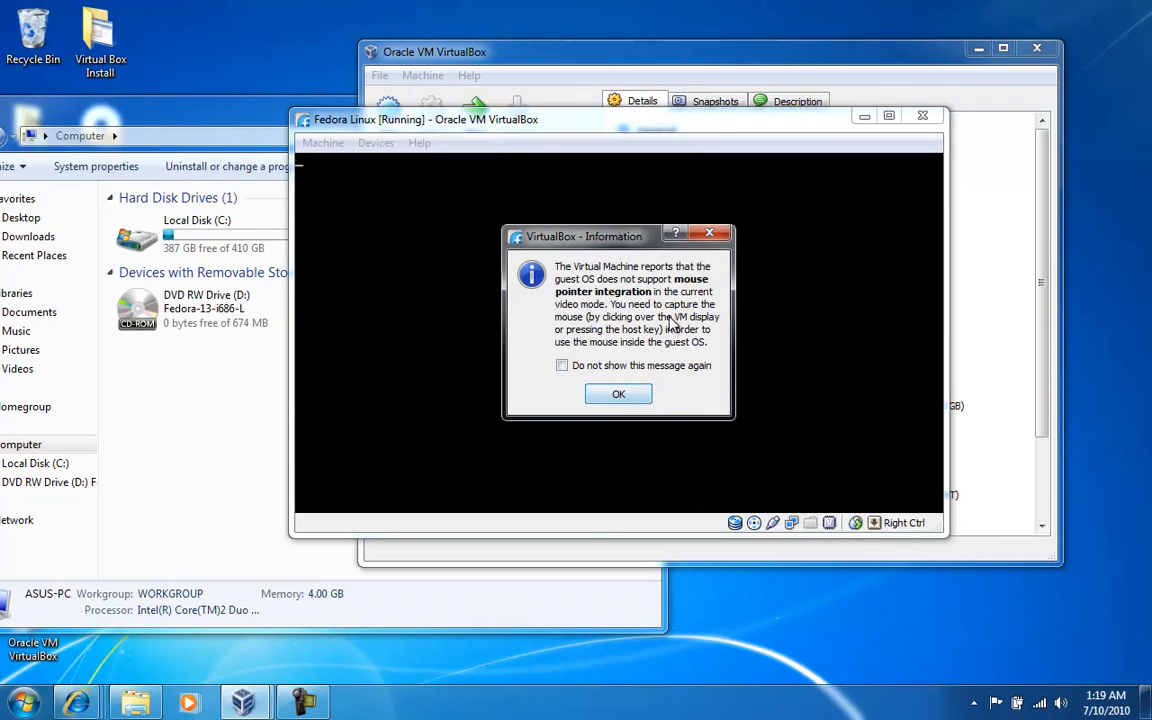
left_click(619, 396)
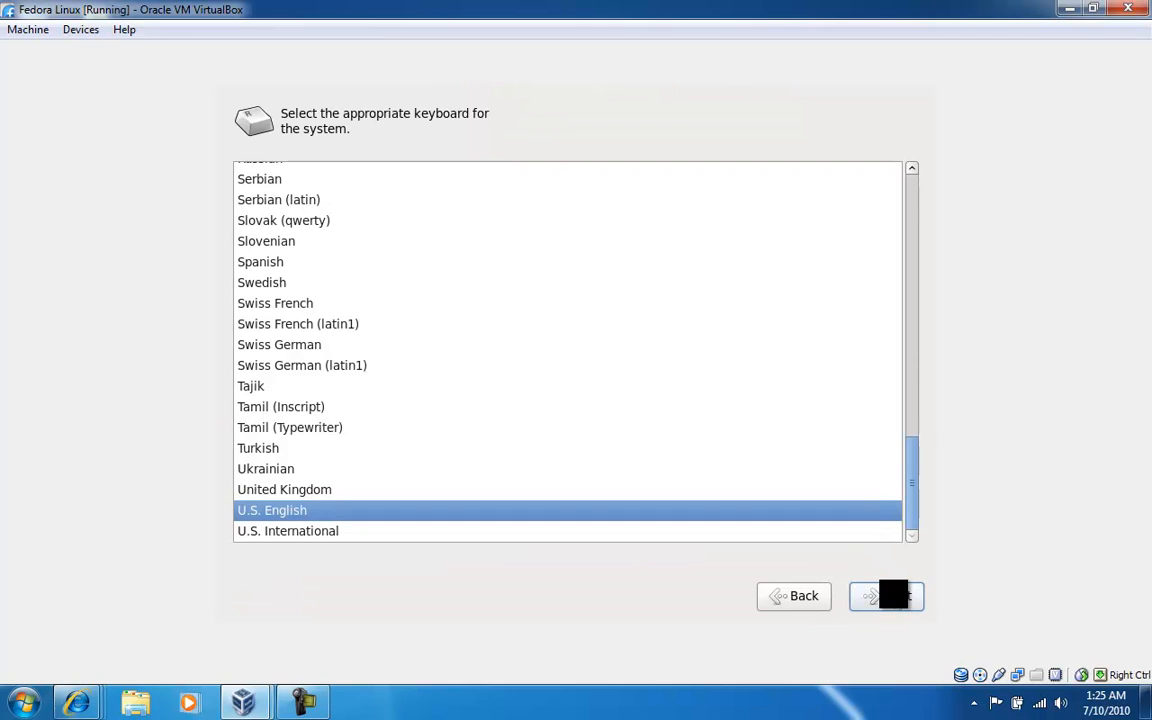
- Accept the U.S. English keyboard and Basic Storage Devices for the Fedora installation
left_click(888, 595)
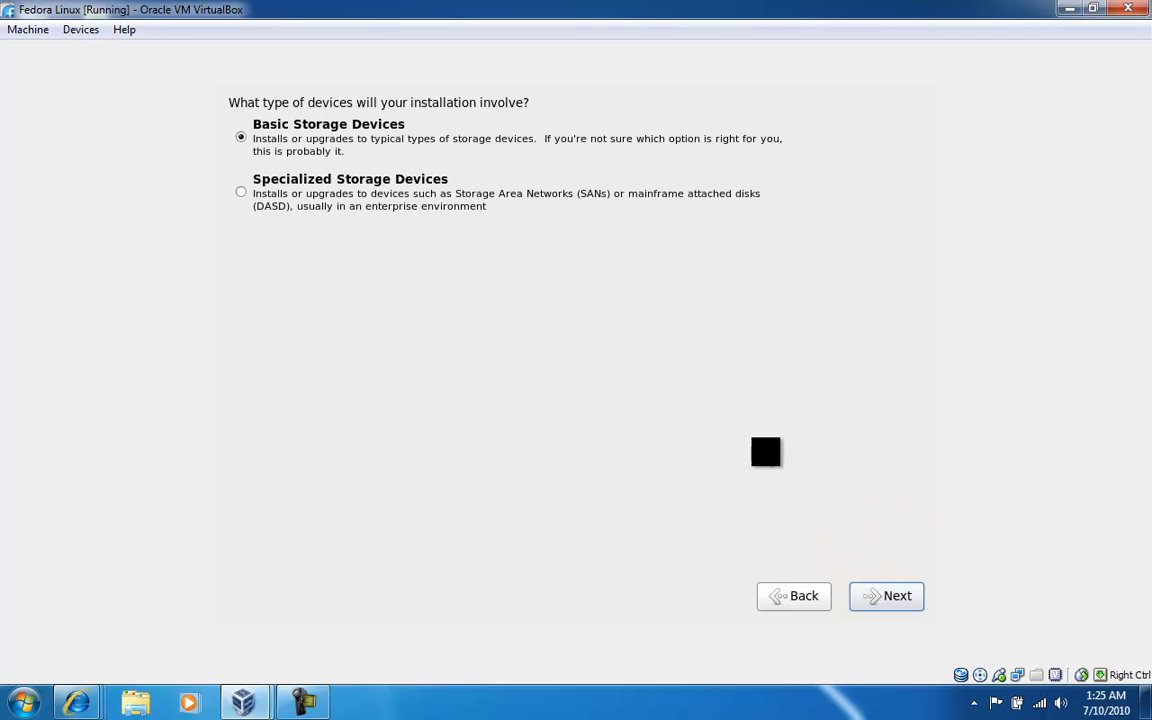
left_click(901, 597)
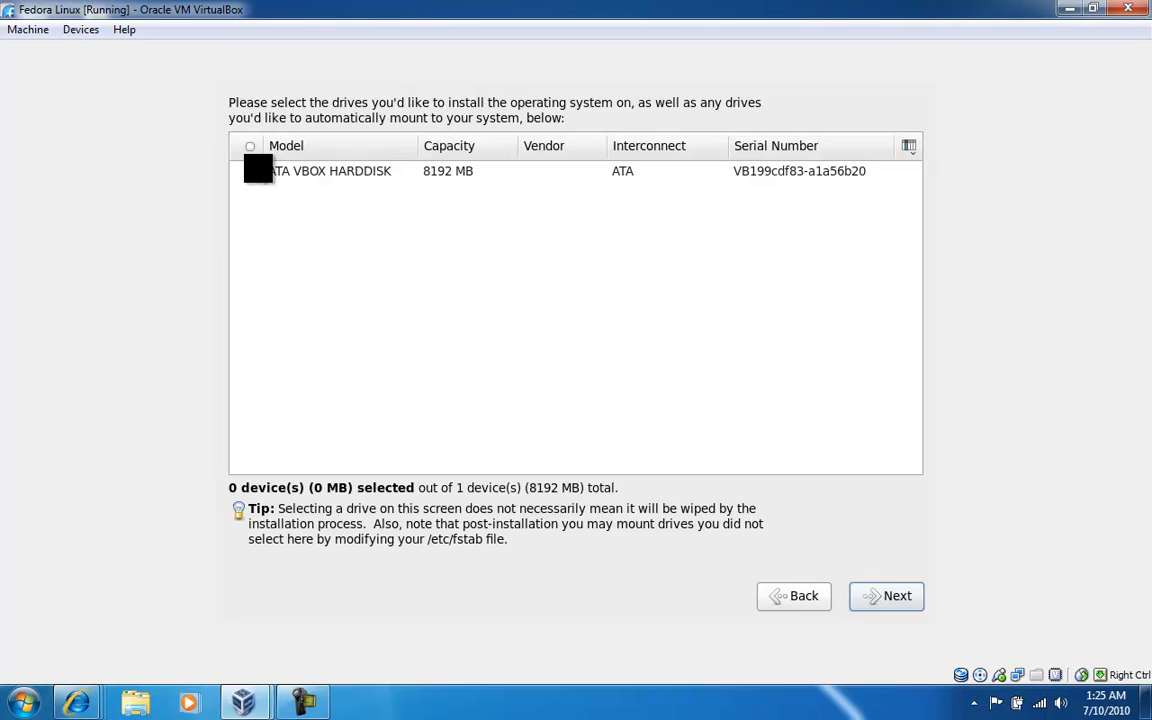
- Choose the ATA VBOX HARDDISK as the installation drive and re-initialize all disks
left_click(250, 169)
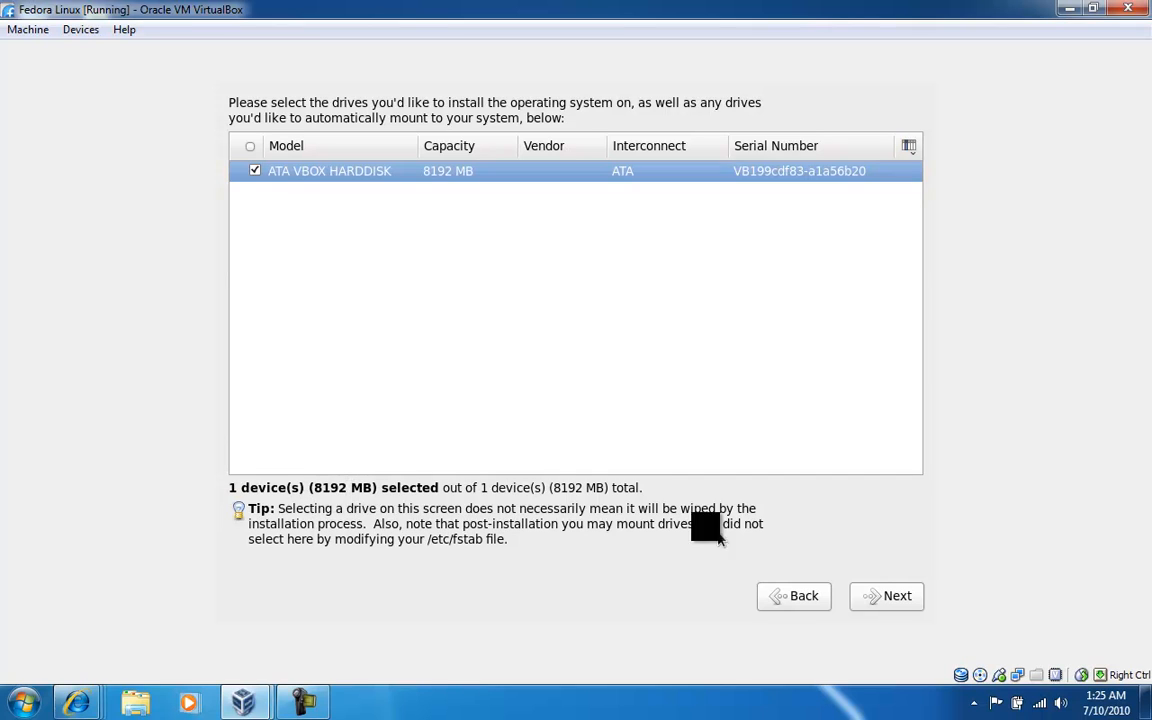
left_click(884, 598)
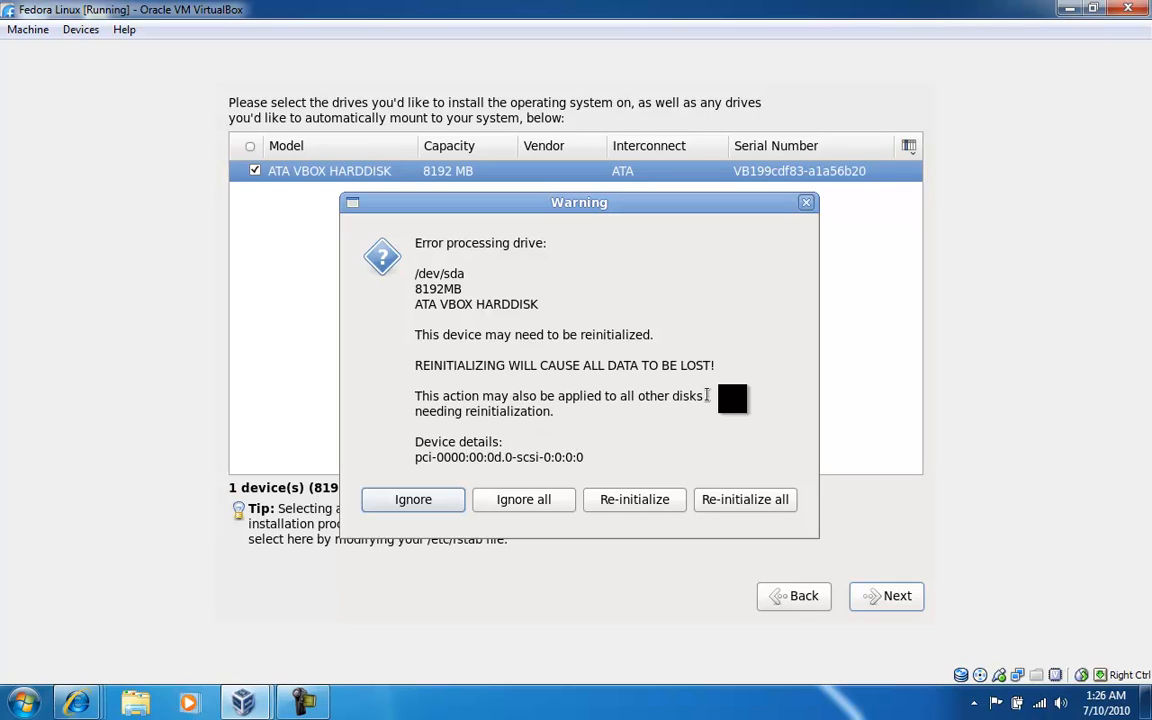
left_click(735, 497)
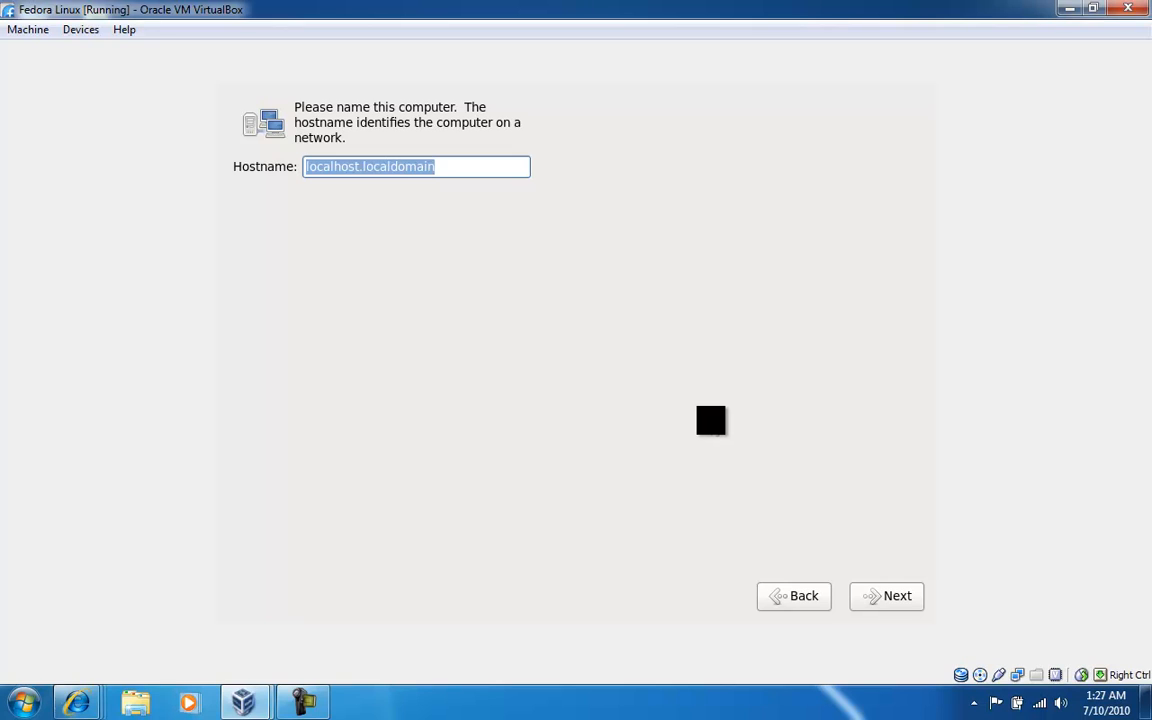
- Set the hostname to fedora13 and the time zone to America/Los Angeles
type("fedora13")
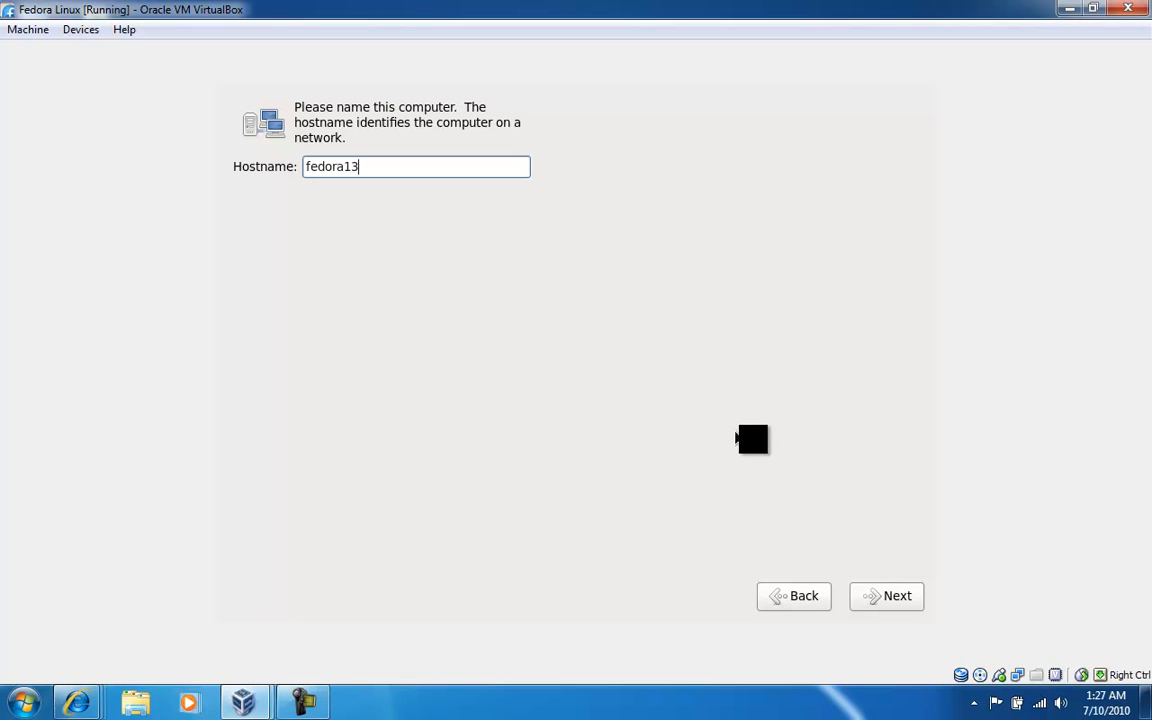
key("Return")
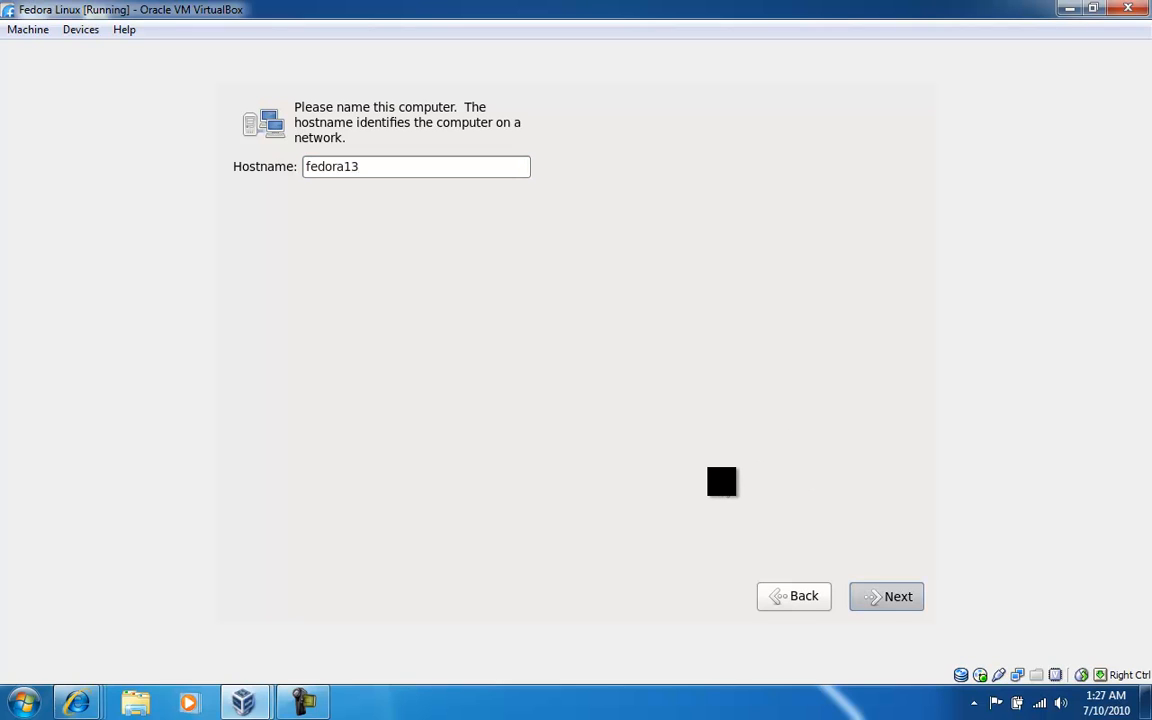
left_click(447, 388)
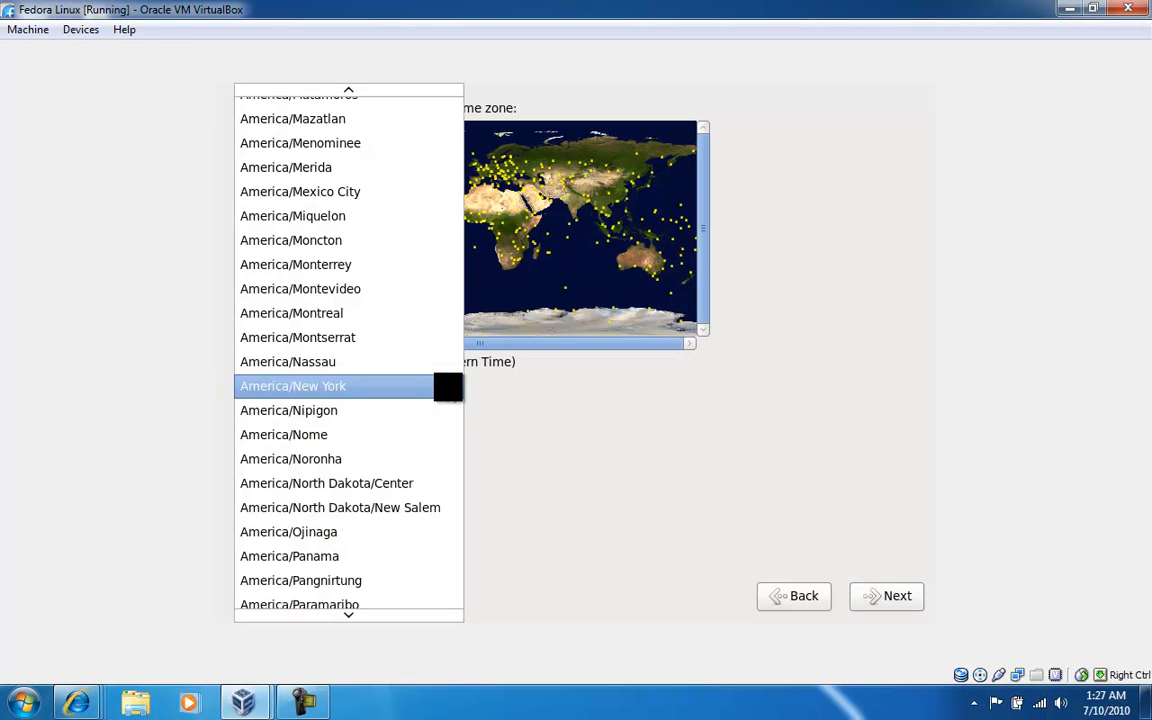
scroll(401, 373, "up", 3)
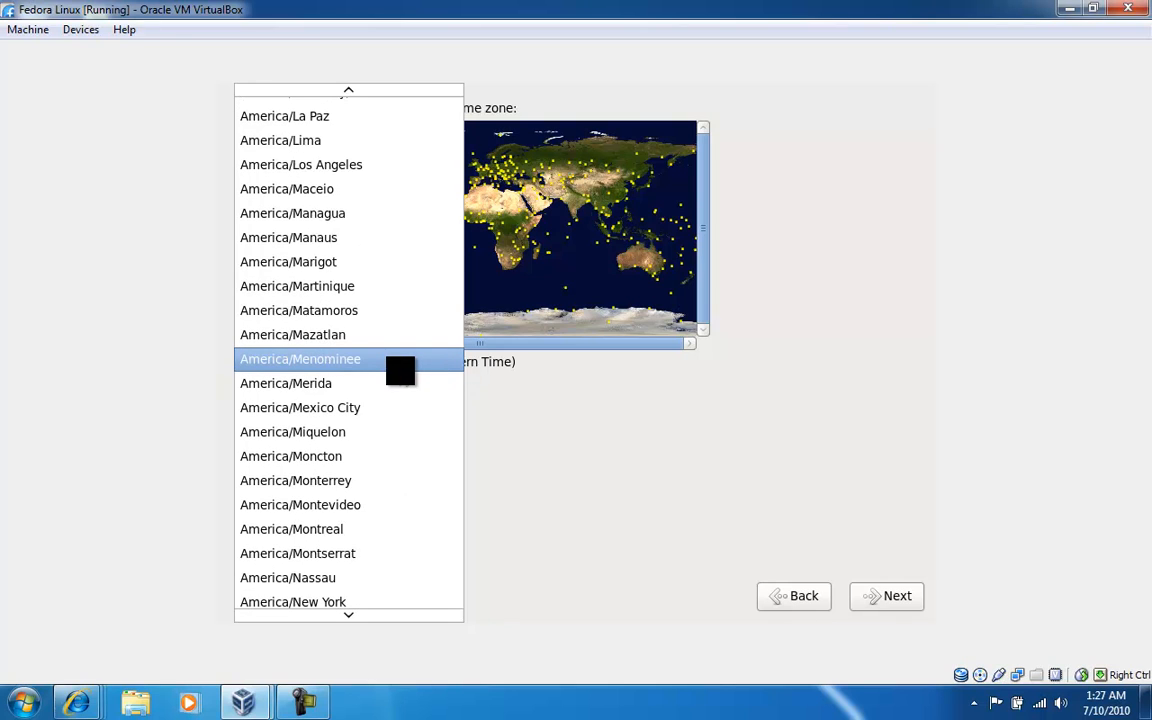
left_click(330, 177)
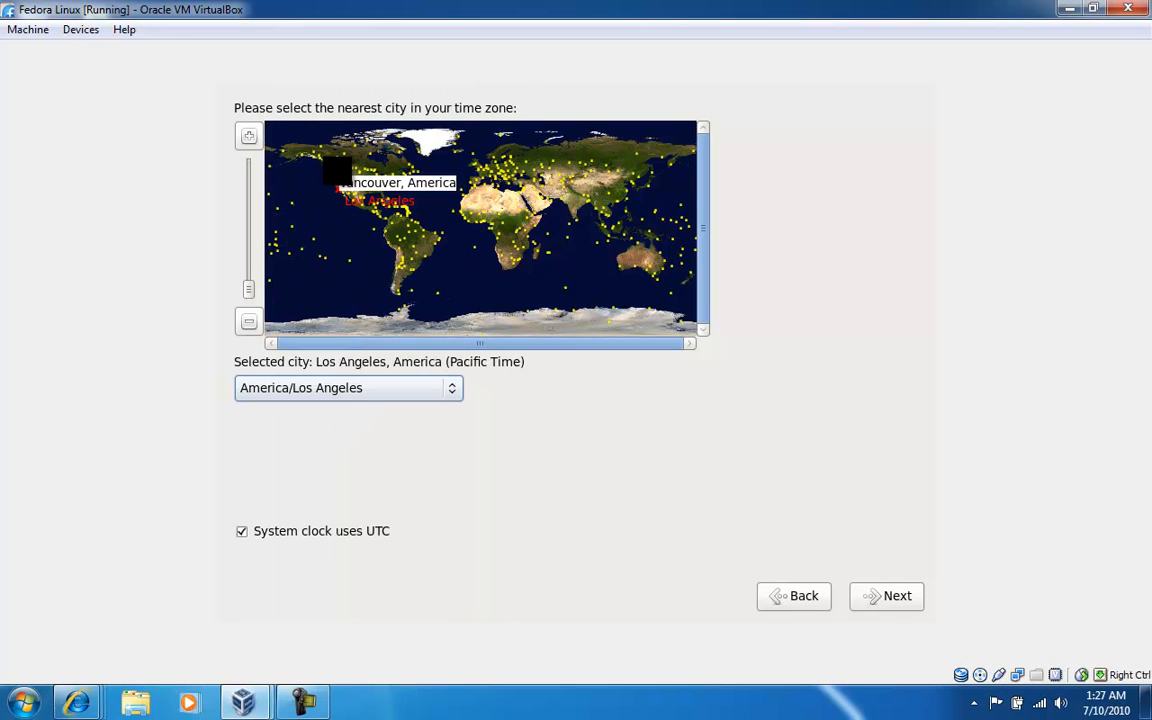
left_click(880, 595)
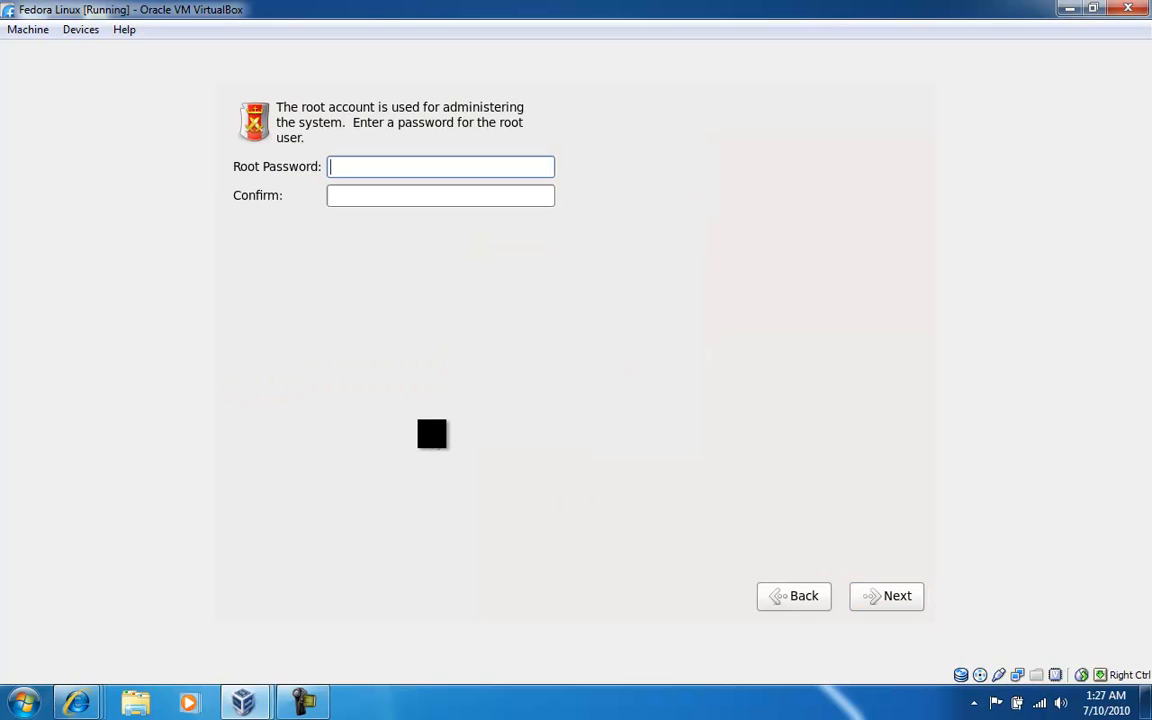
- Enter and confirm the root password, and continue the installation
type("************")
key("Tab")
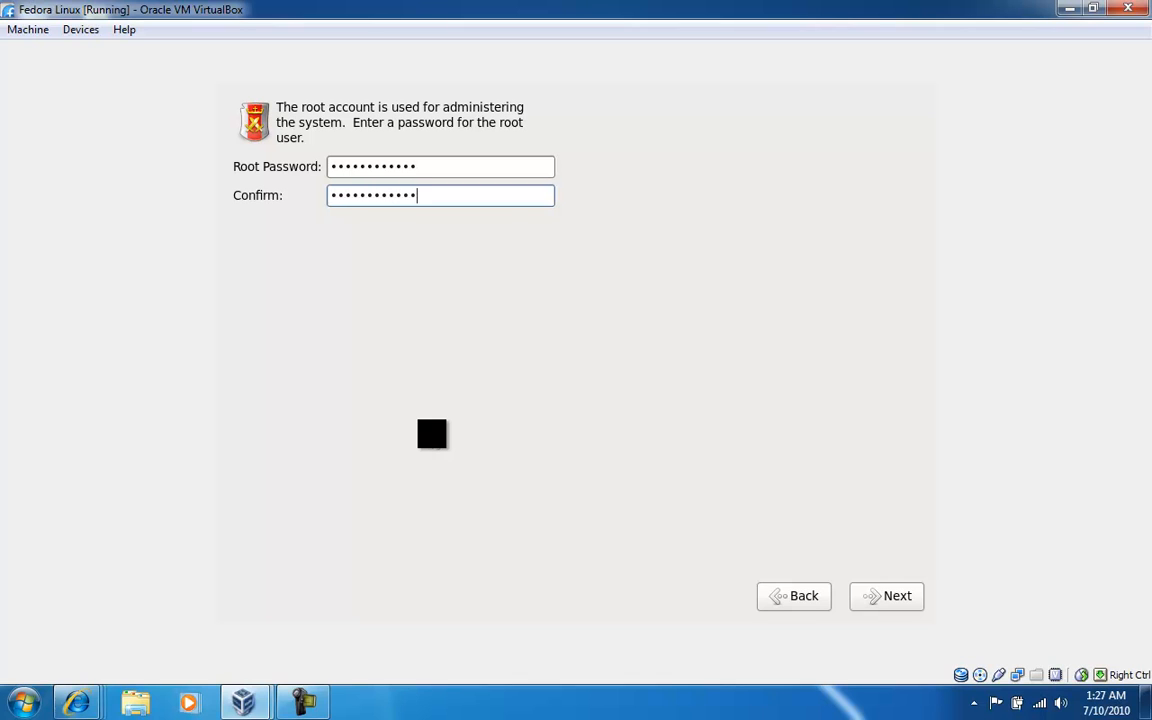
key("Return")
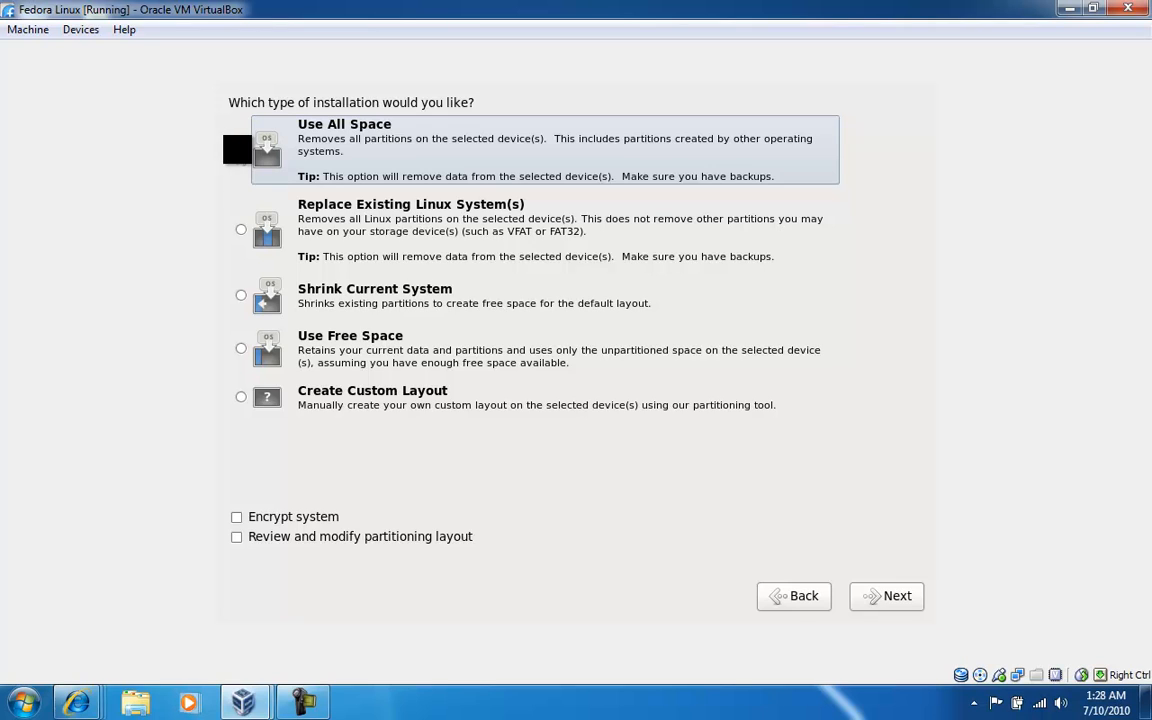
- Proceed with the Use All Space installation type and write the partitioning changes to disk
left_click(898, 594)
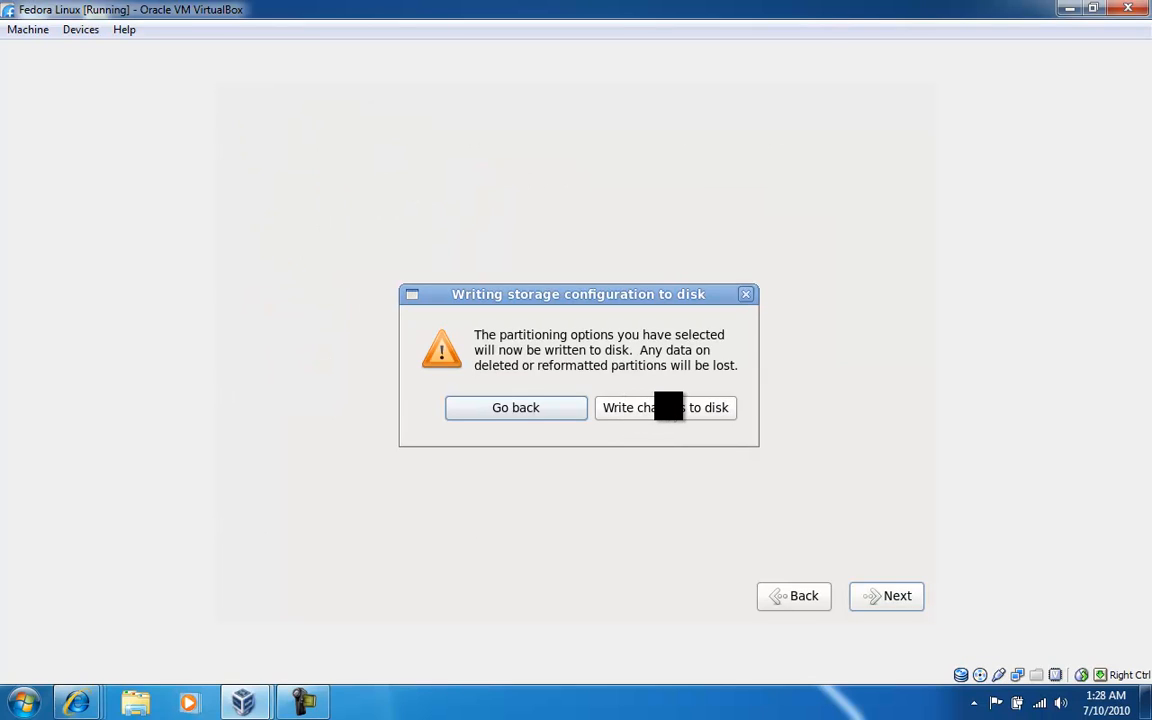
left_click(668, 407)
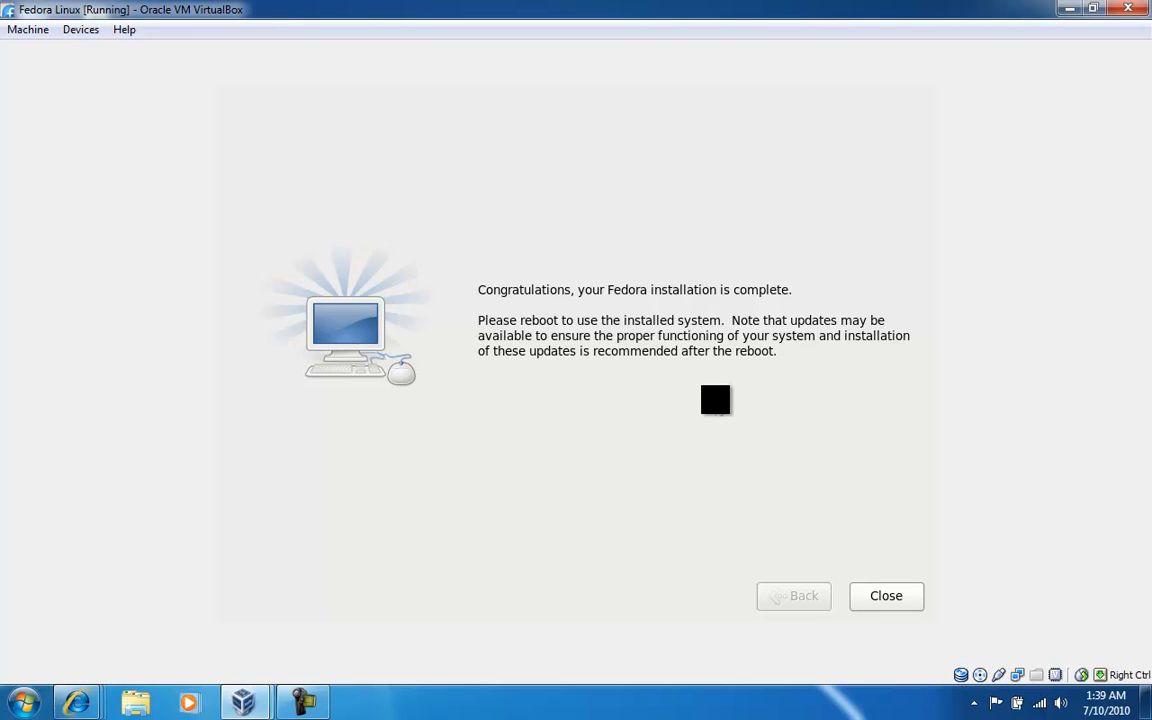
- Close the Fedora installer and permanently dismiss the mouse pointer integration message during the reboot
left_click(888, 593)
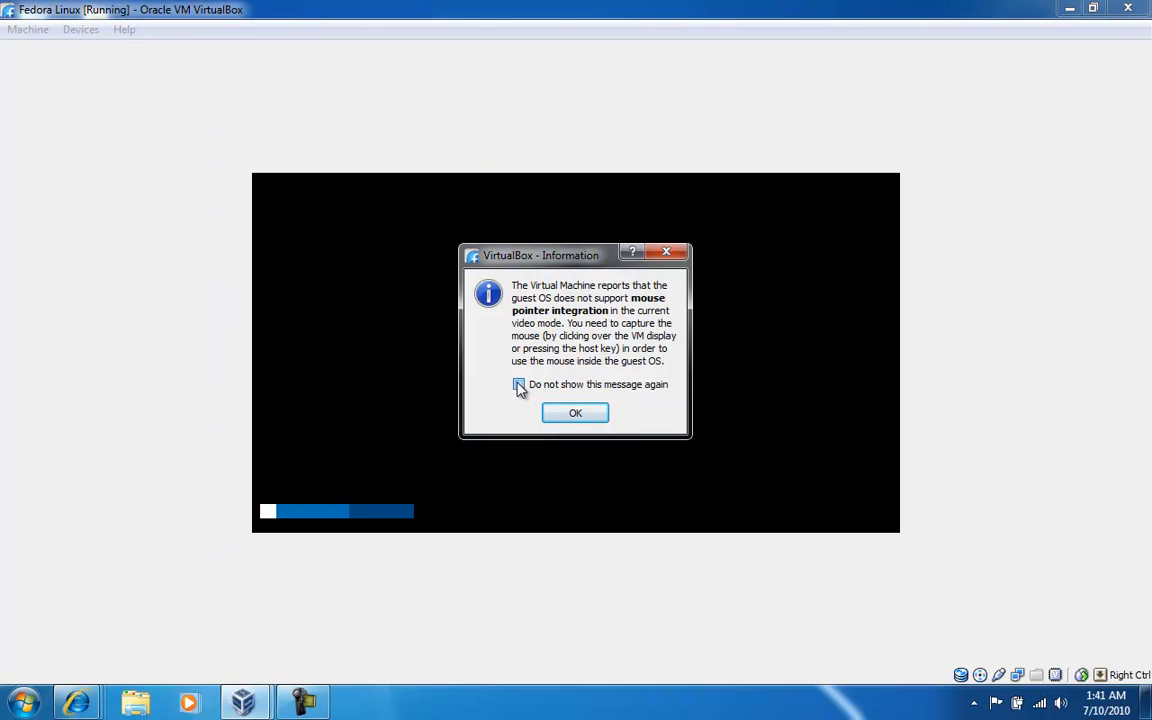
left_click(519, 385)
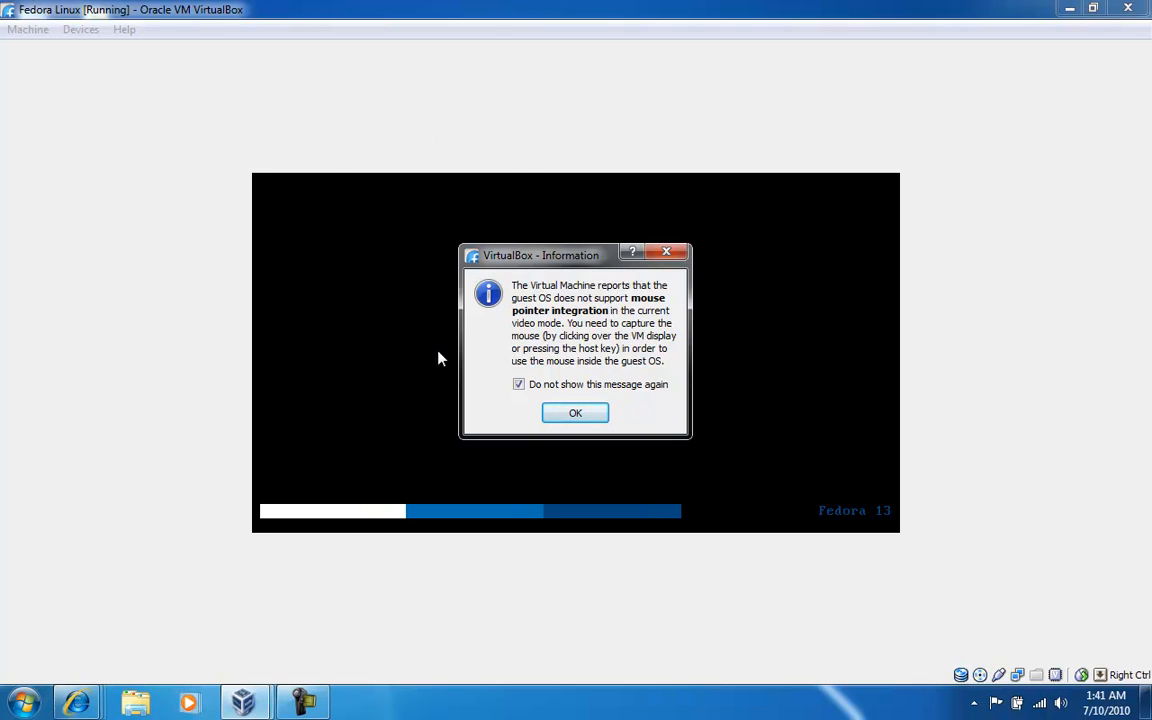
left_click(575, 413)
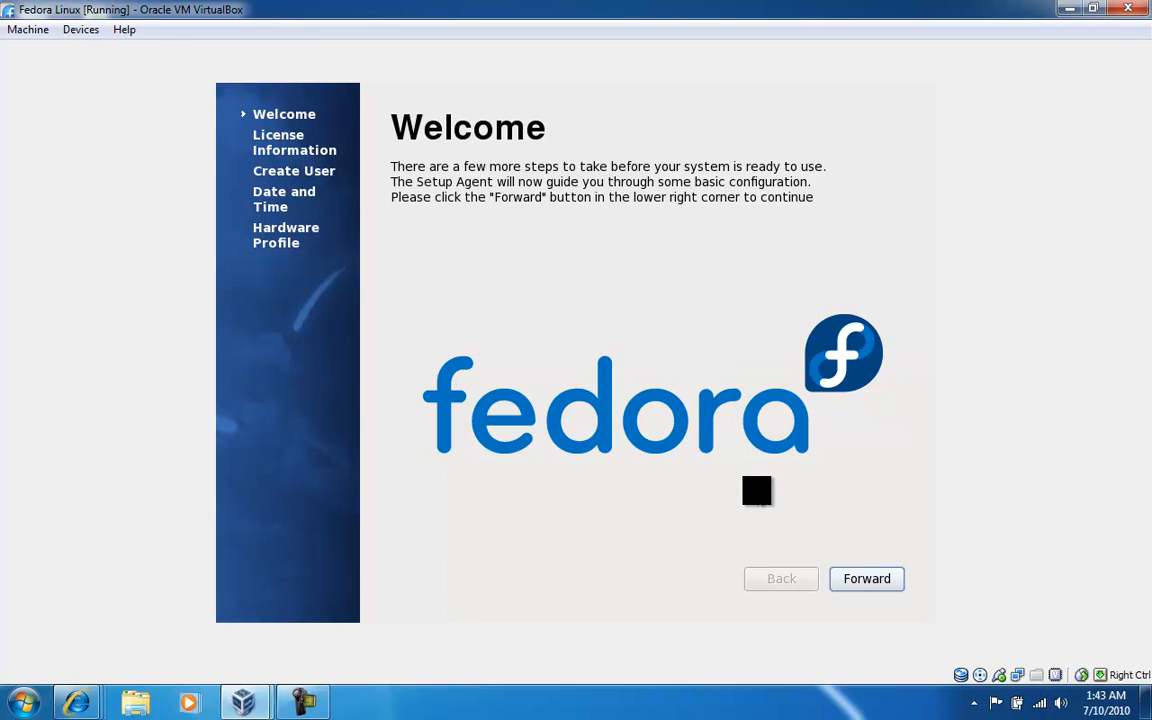
- Proceed past the welcome and license pages and create the regular user account with its username, full name and password
left_click(872, 579)
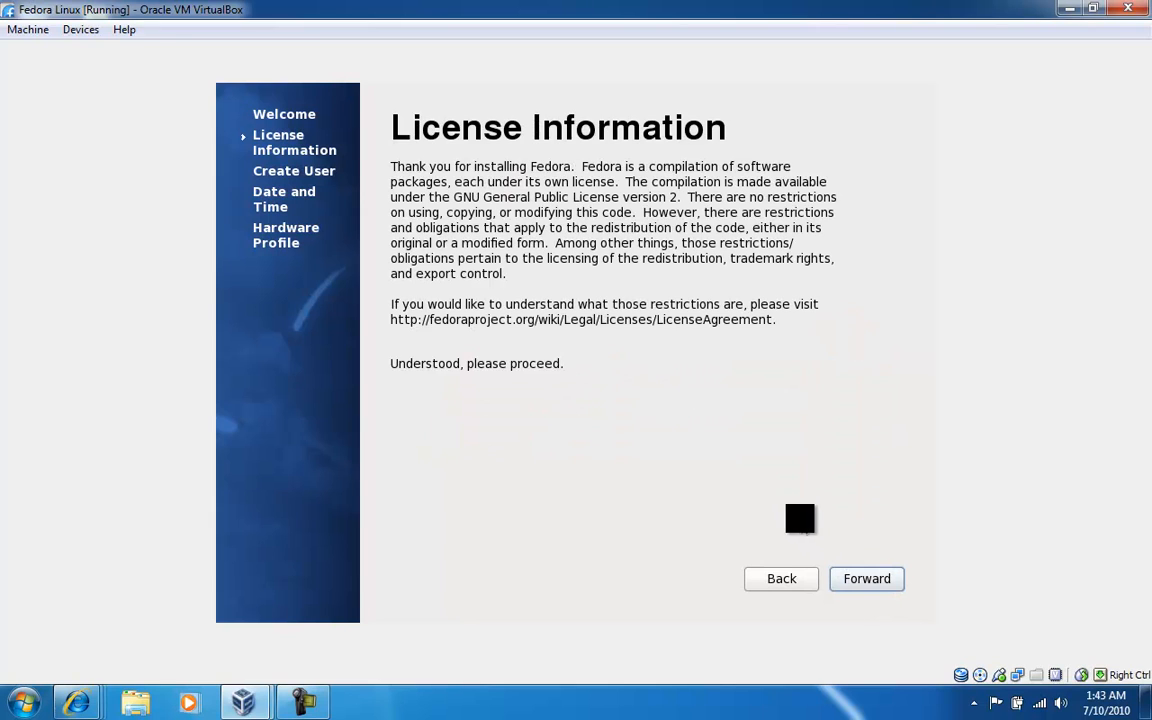
left_click(862, 576)
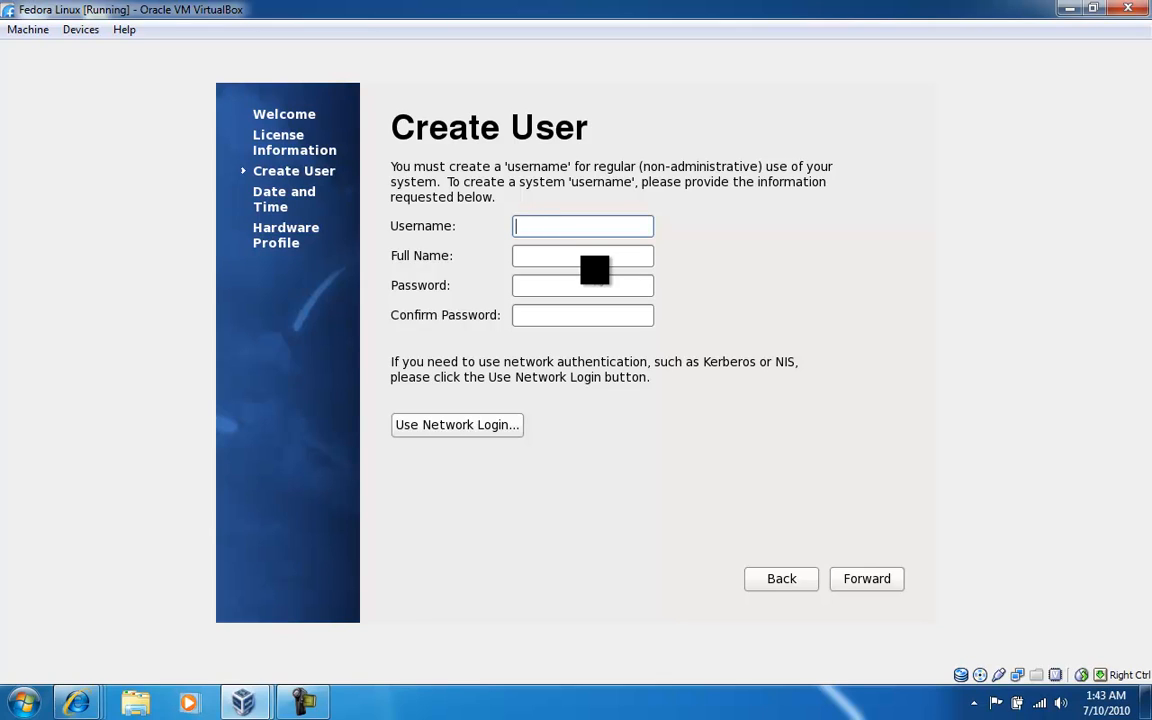
type("ohnny")
left_click(591, 255)
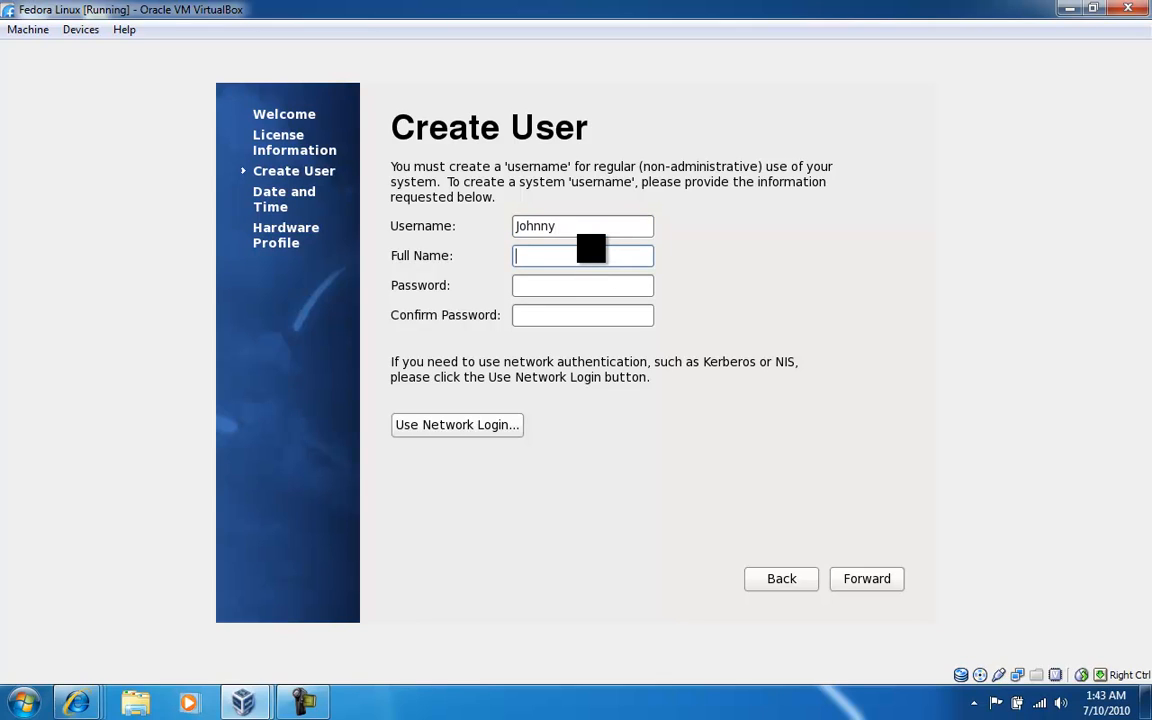
type("JOhnny")
key("Tab")
left_click(870, 576)
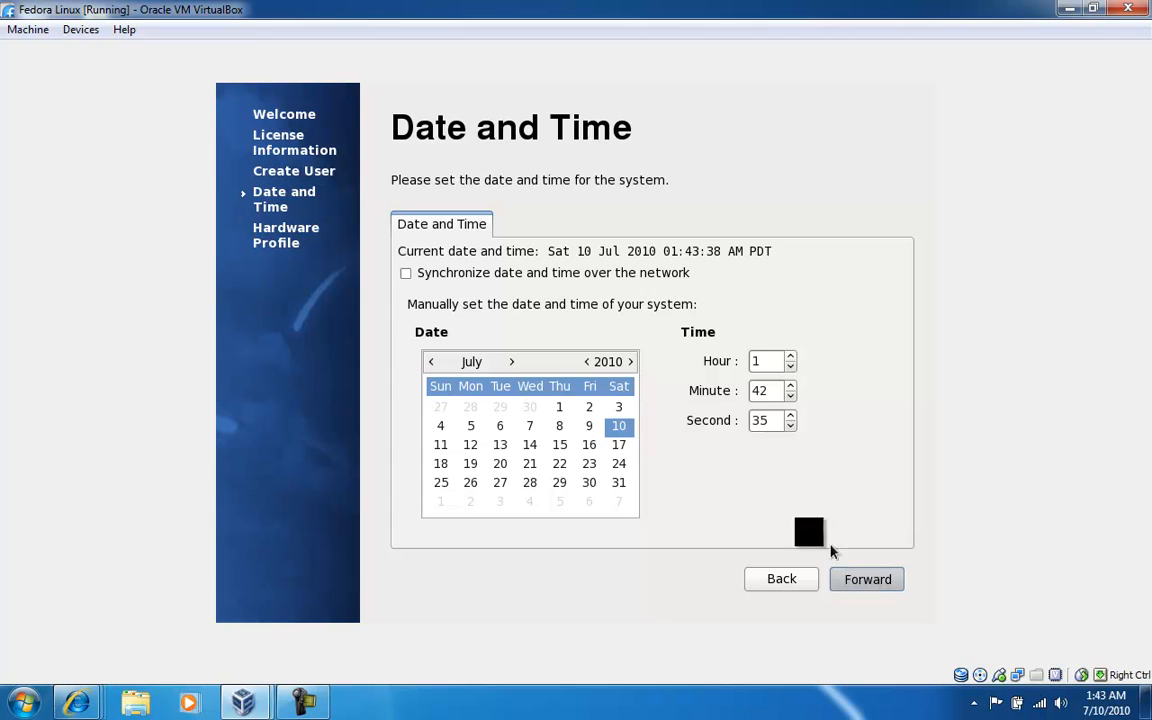
- Accept the default date and time and finish the setup without sending the hardware profile
left_click(860, 577)
left_click(862, 577)
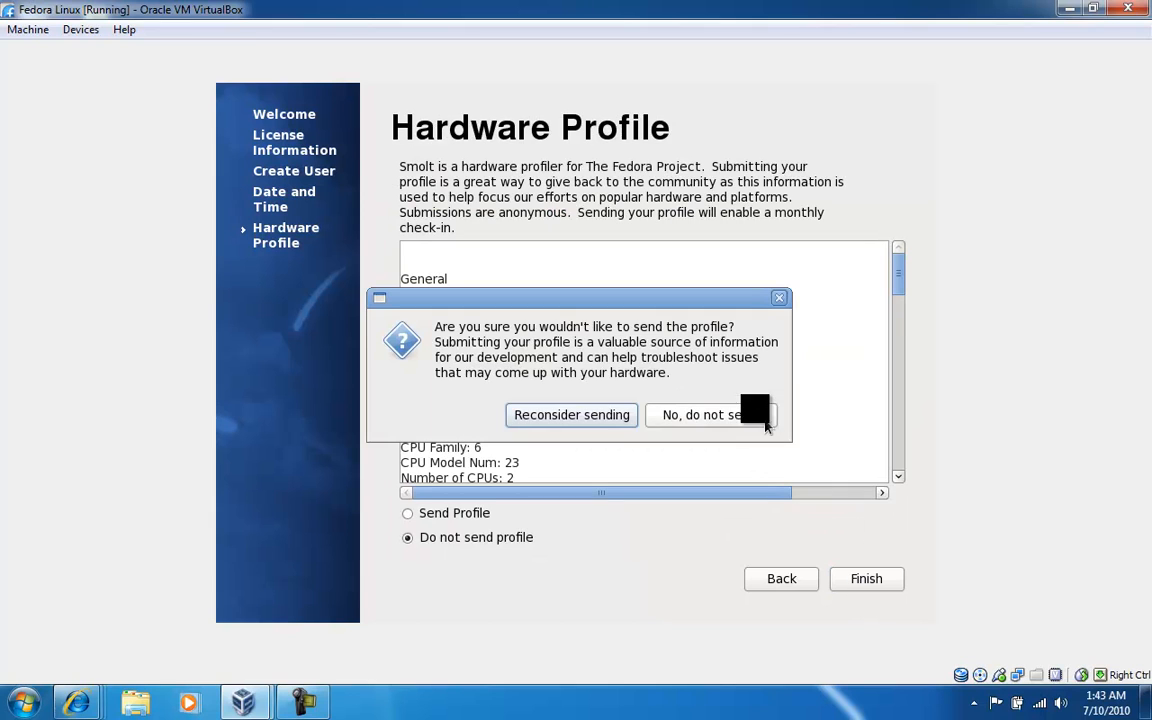
left_click(706, 414)
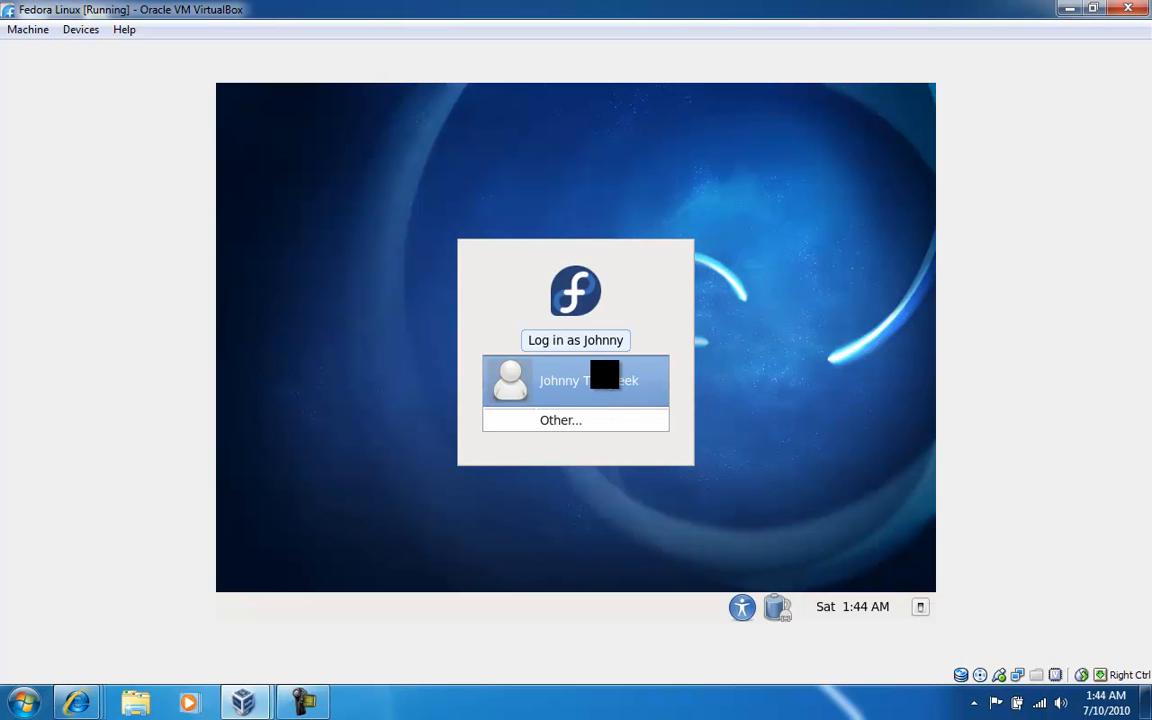
- Log in to Fedora with the new user account by entering the account password
left_click(542, 381)
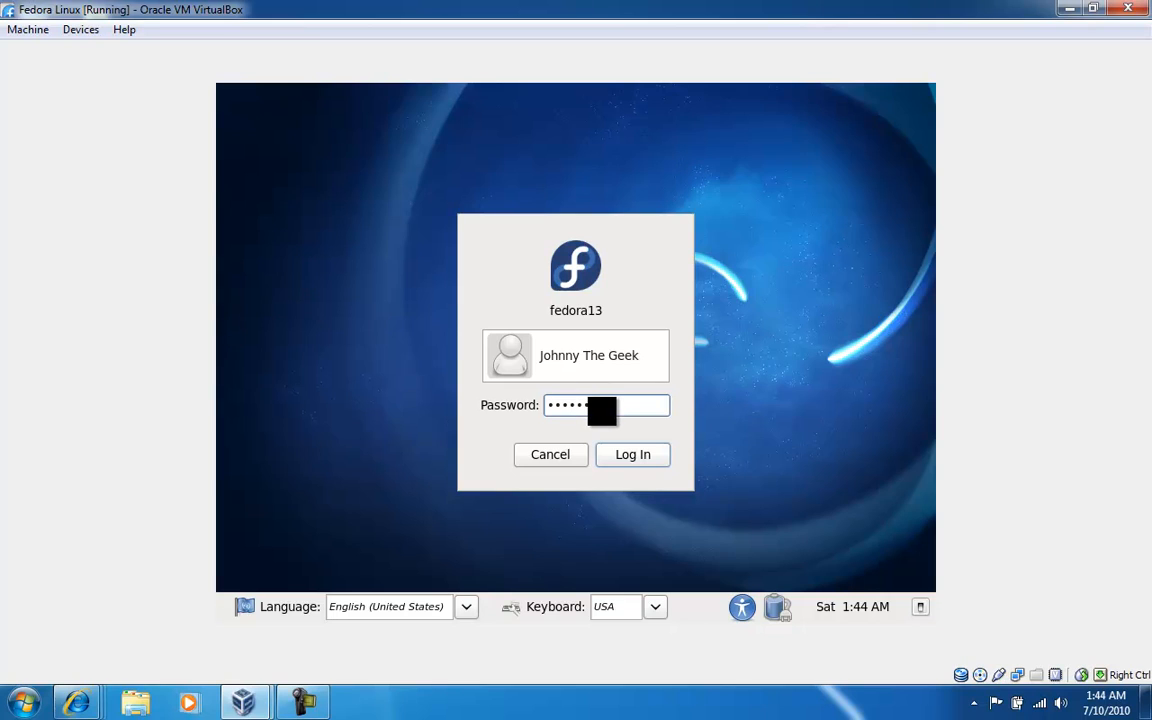
left_click(635, 455)
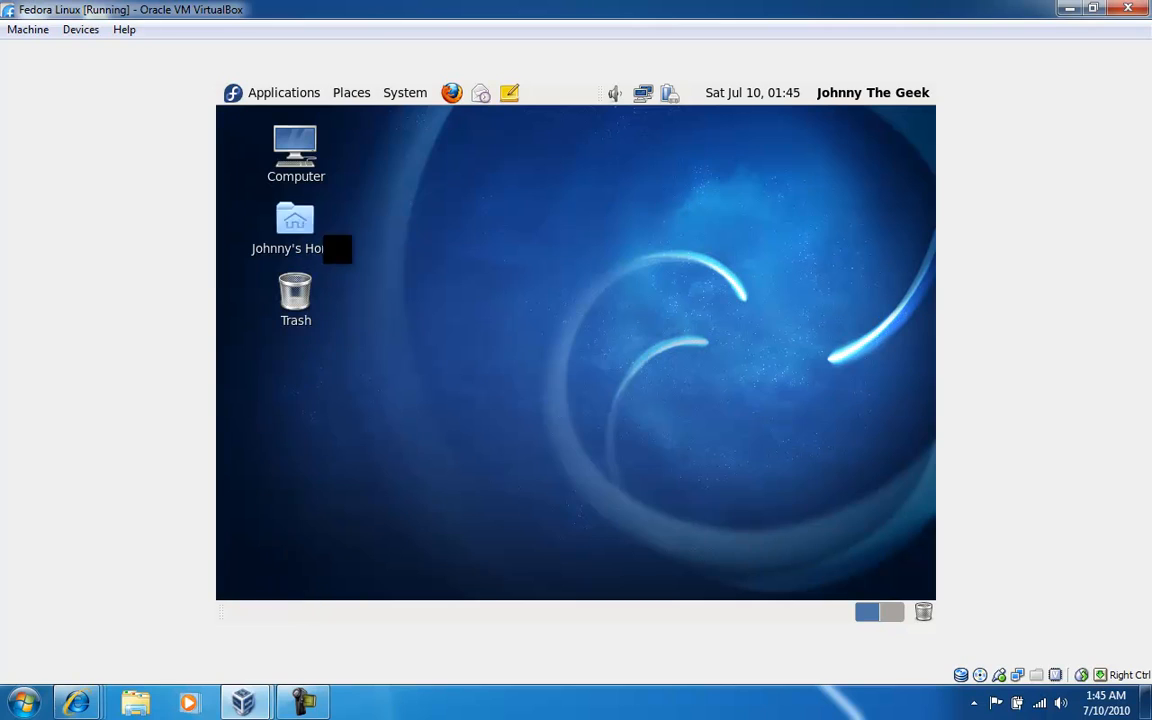
left_click(283, 93)
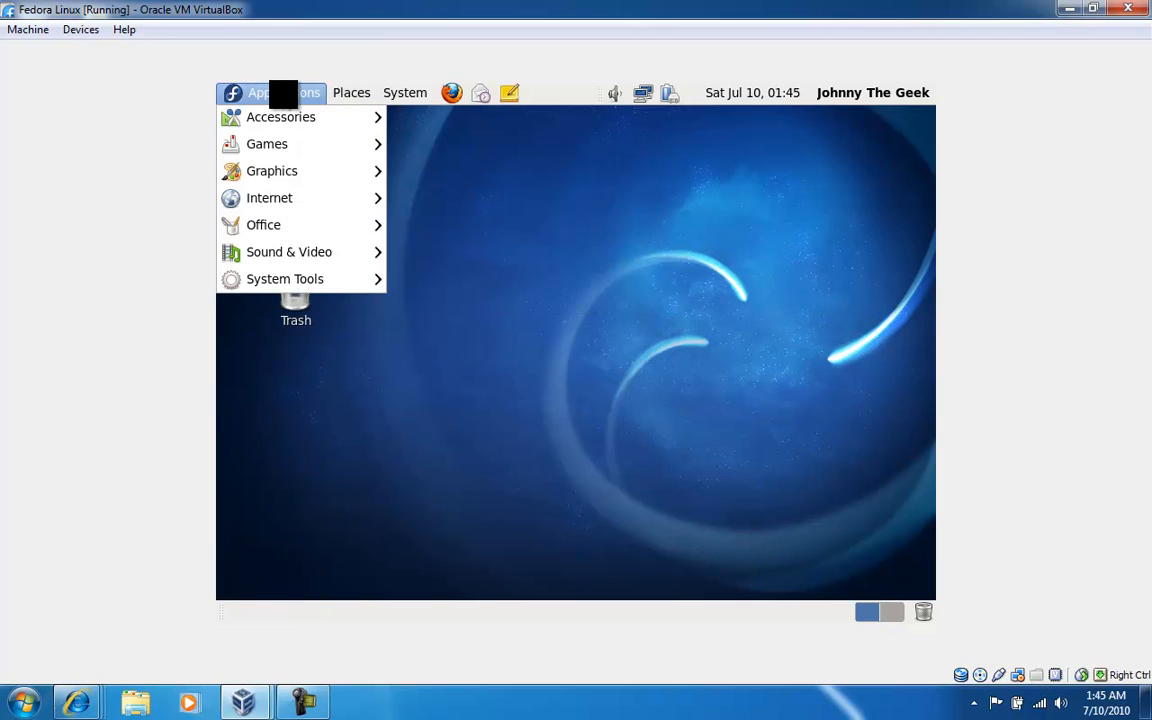
mouse_move(390, 93)
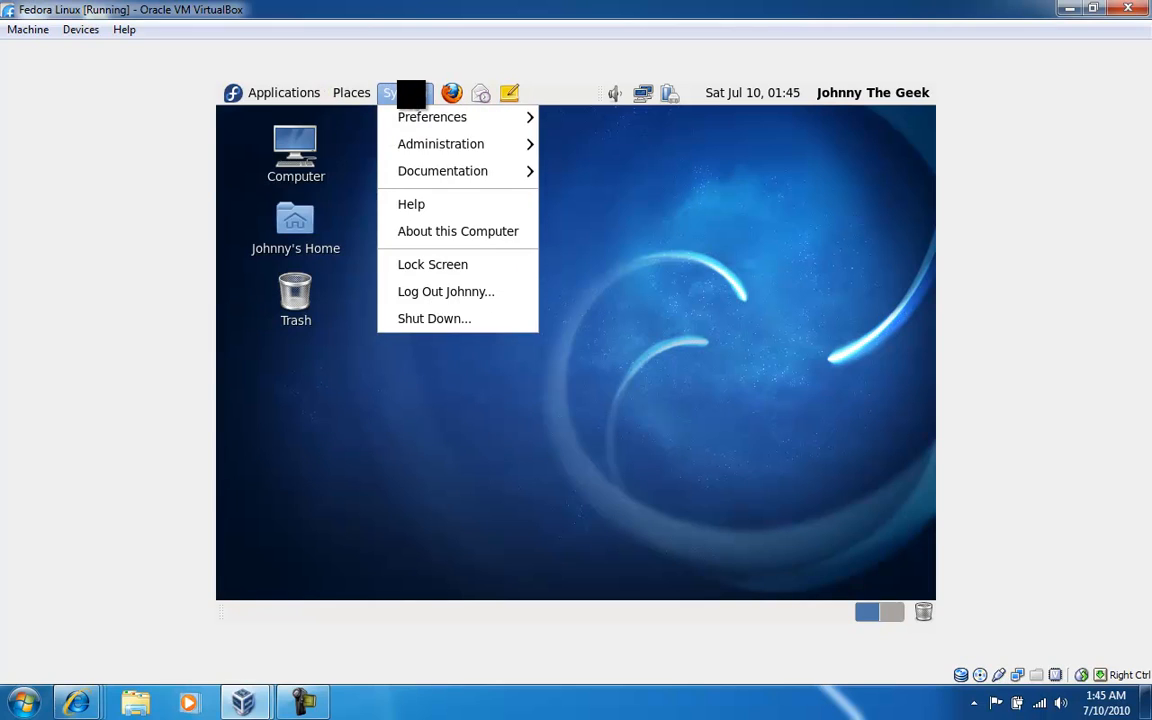